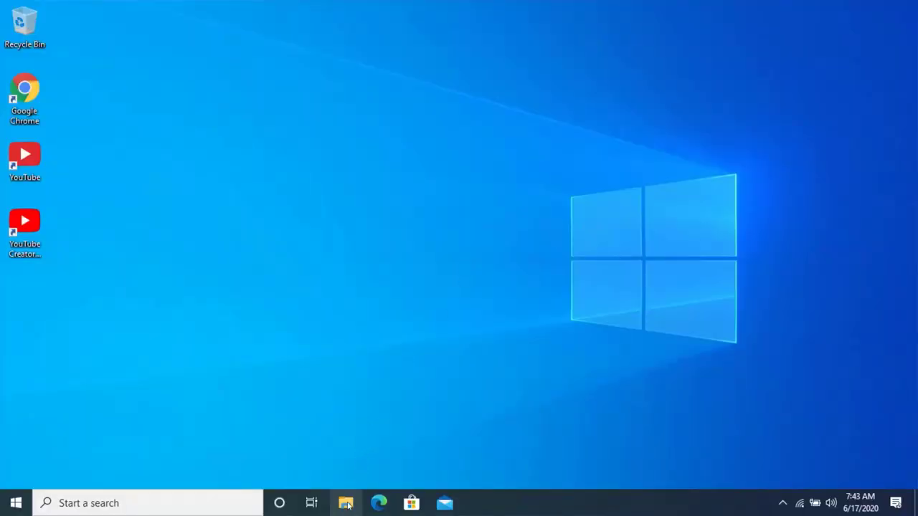
Show This PC in File Explorer, with USB Drive (H:) at 14.5 GB free of 14.5 GB
click(347, 504)
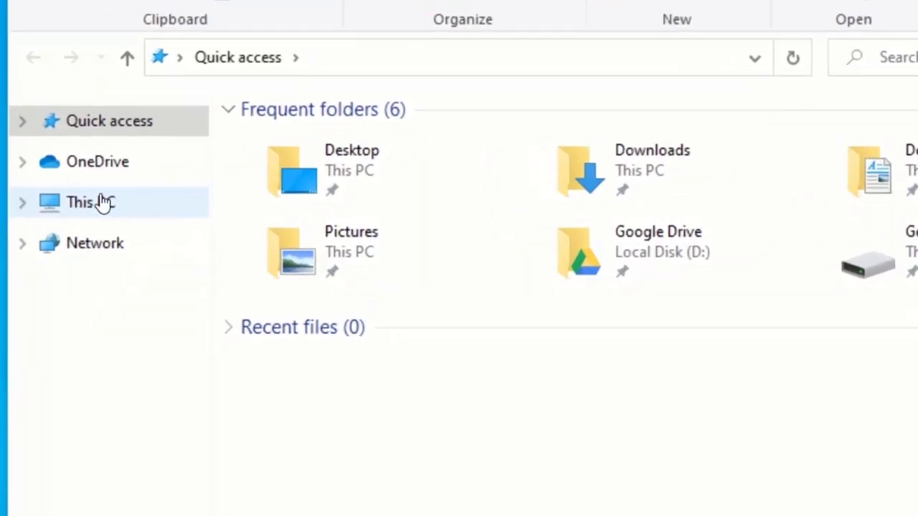
click(86, 208)
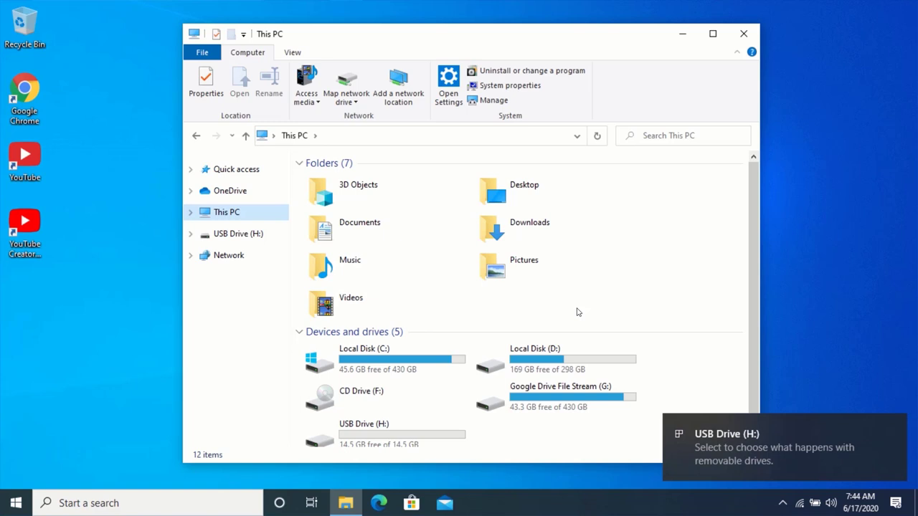
scroll(437, 418, down, 1)
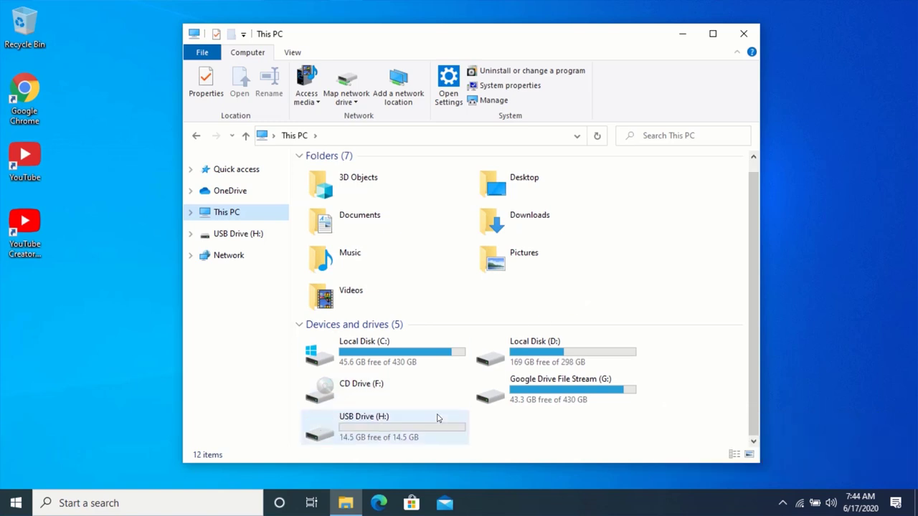
mouse_move(384, 427)
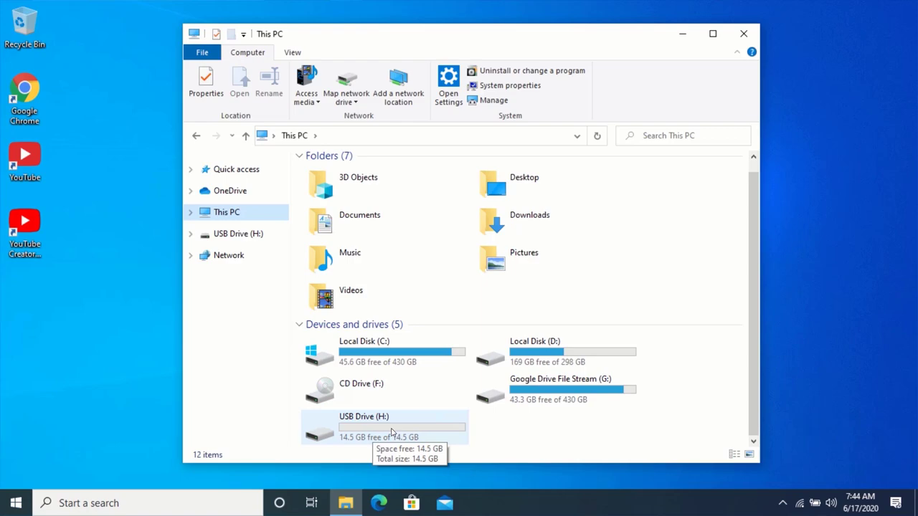
Quick-format USB Drive (H:) as NTFS, accepting the data-erase warning
click(392, 432)
right_click(392, 432)
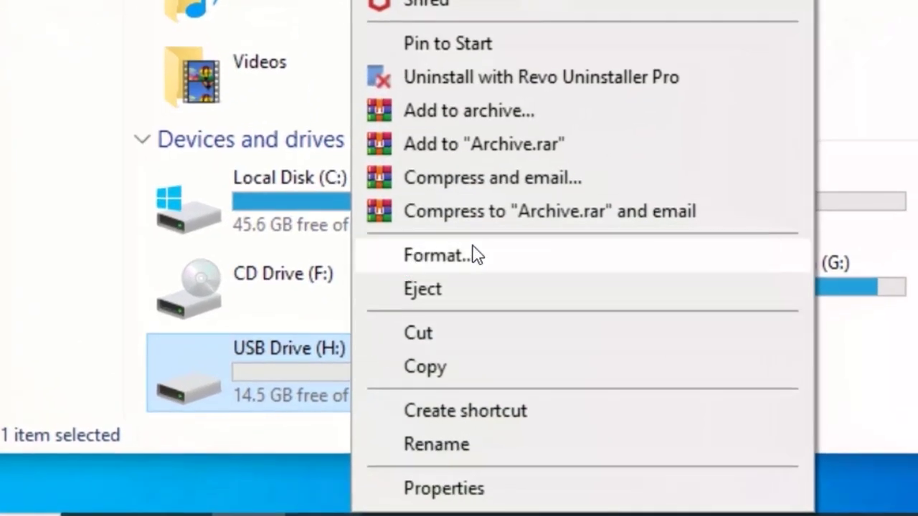
click(473, 257)
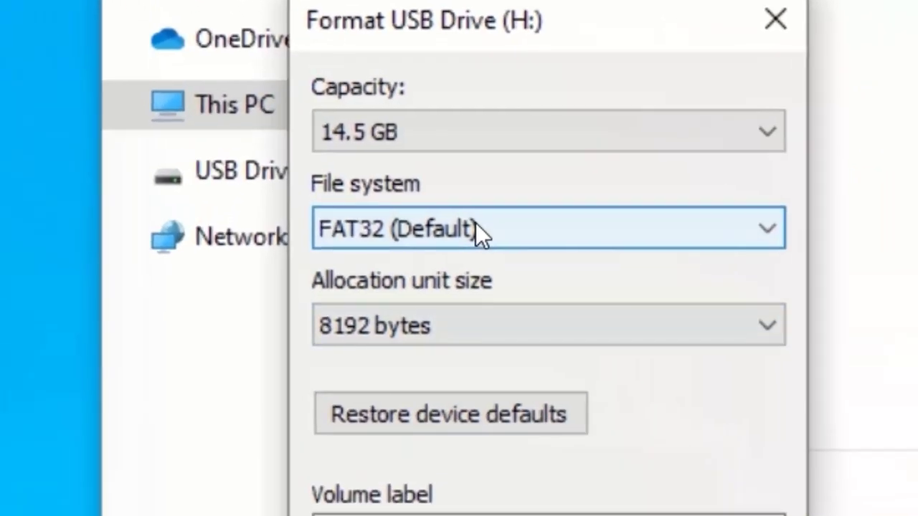
click(475, 230)
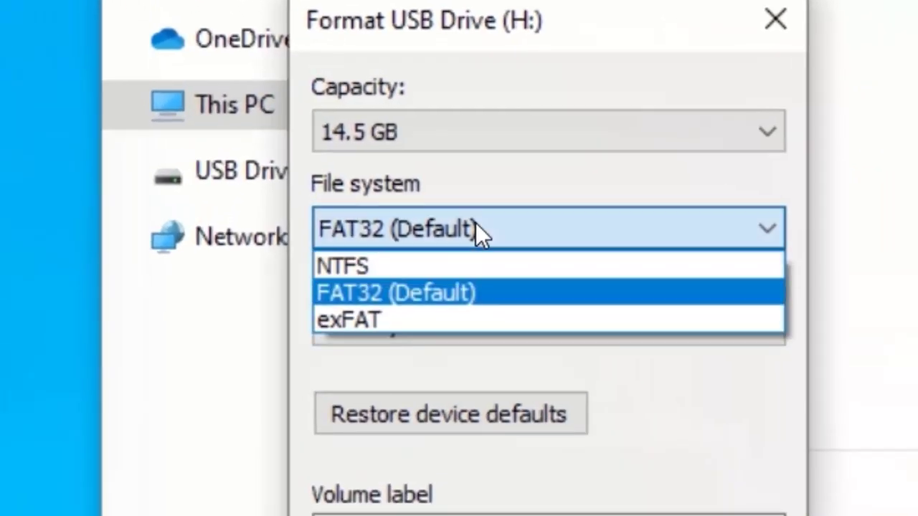
click(393, 265)
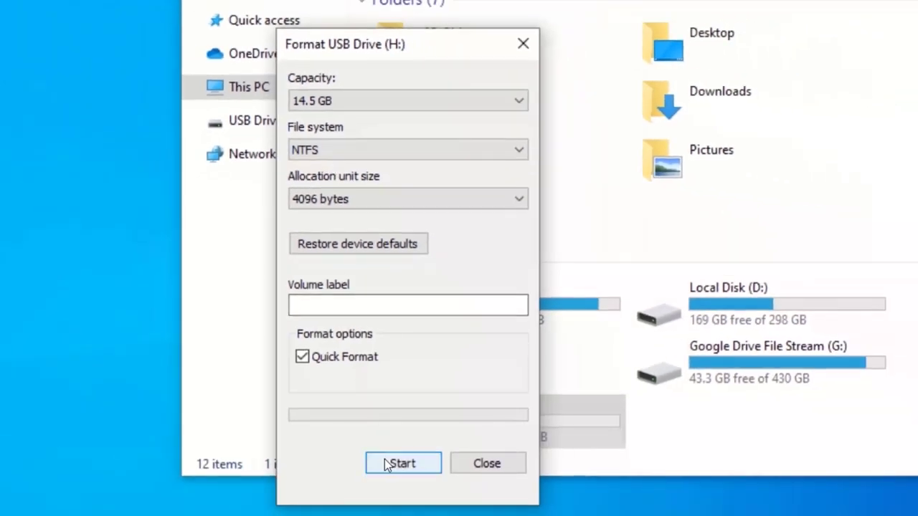
click(387, 465)
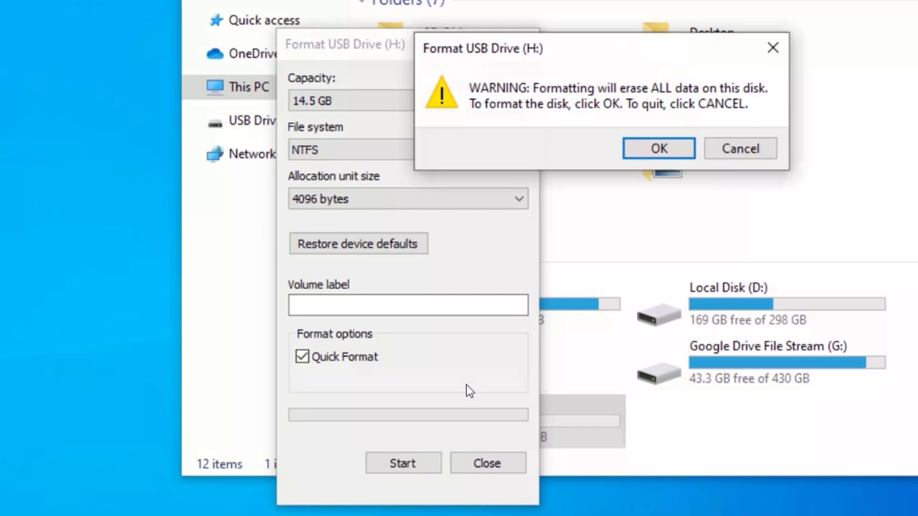
click(645, 150)
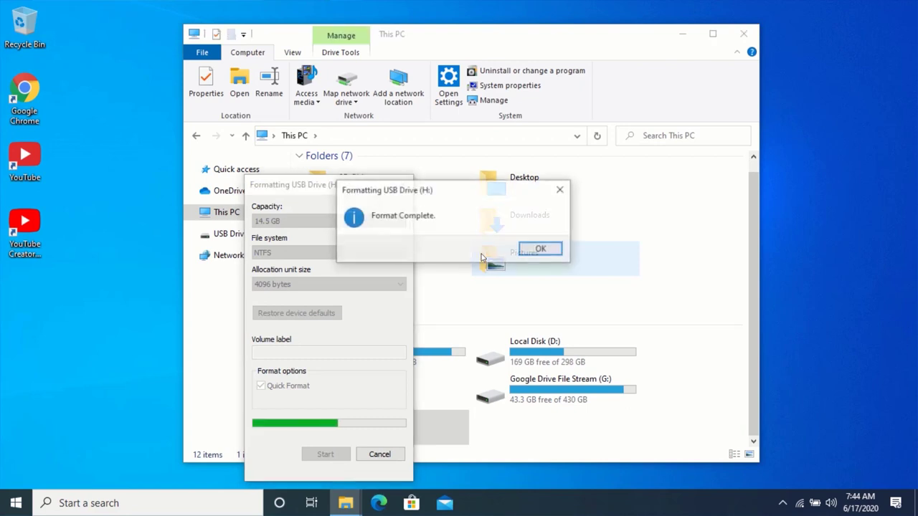
click(540, 250)
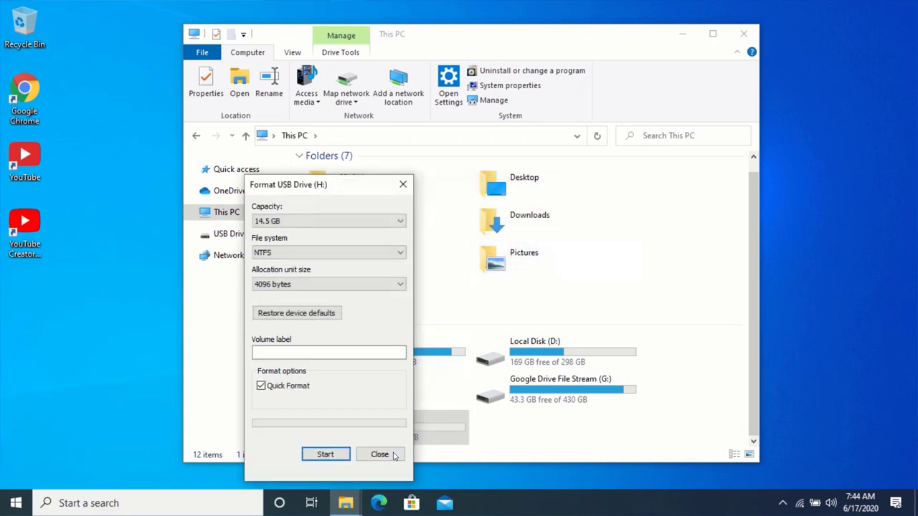
click(380, 454)
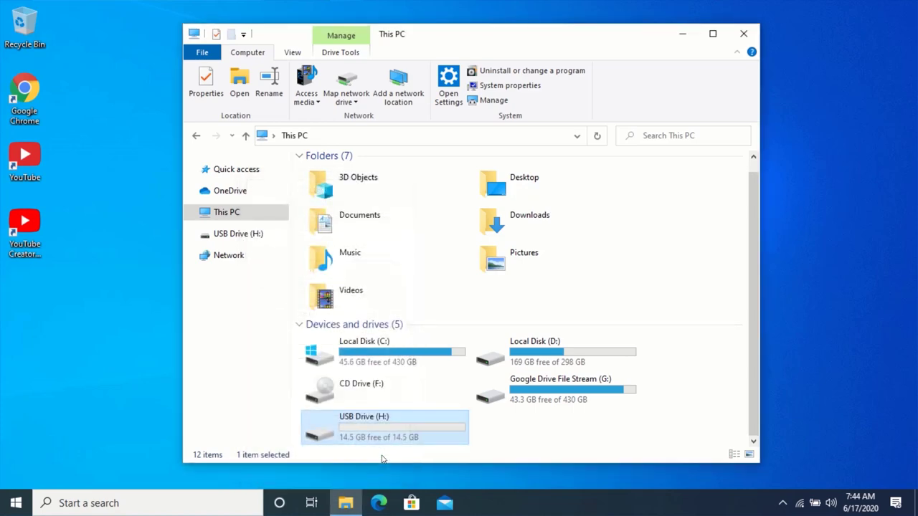
Set USB Drive (H:) ReadyBoost to 'Use this device', reserving nearly all its space, and apply
right_click(413, 422)
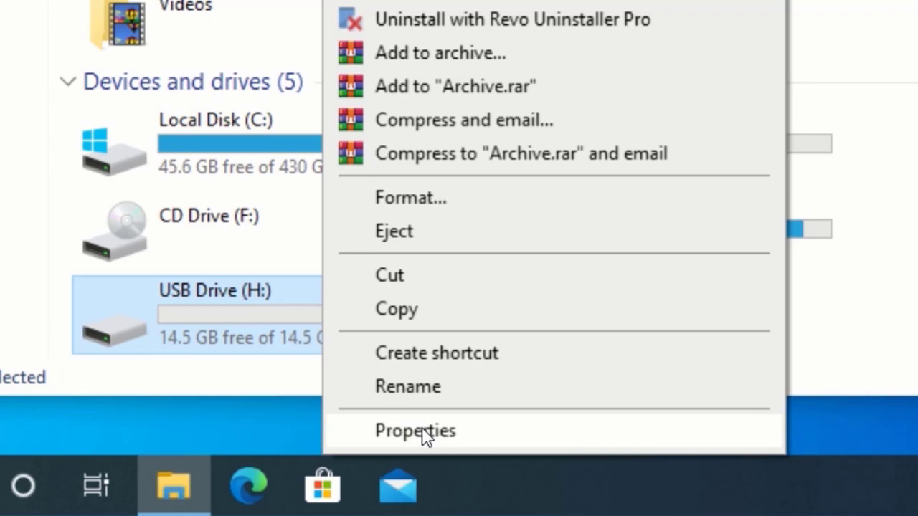
click(412, 432)
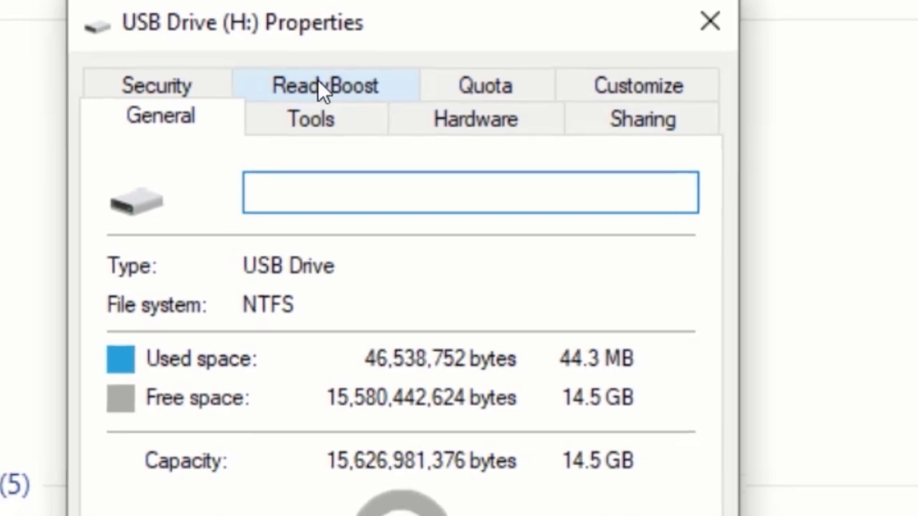
click(316, 86)
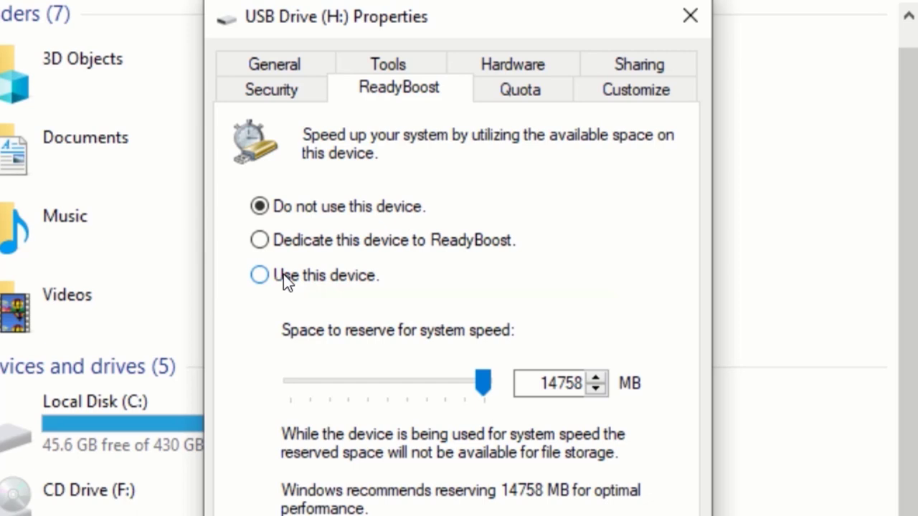
click(259, 276)
mouse_move(485, 347)
mouse_down()
mouse_move(369, 362)
mouse_move(499, 362)
mouse_up()
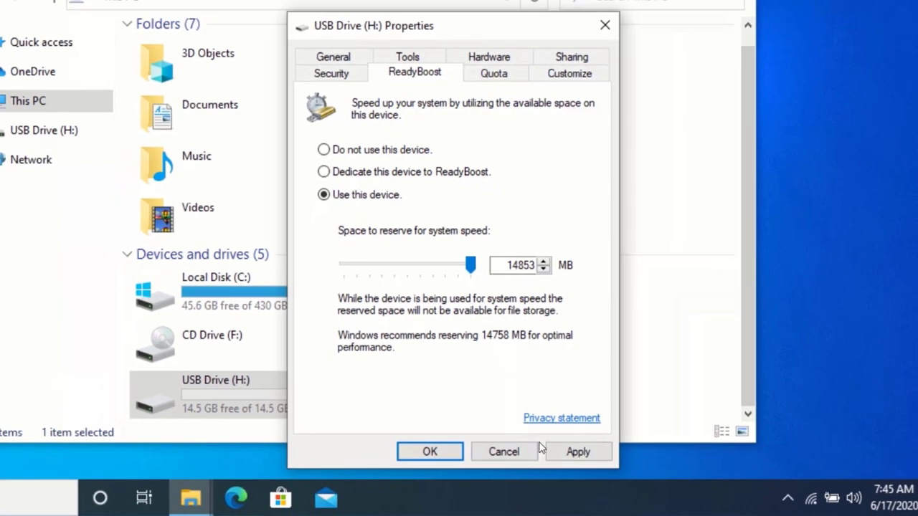
click(577, 452)
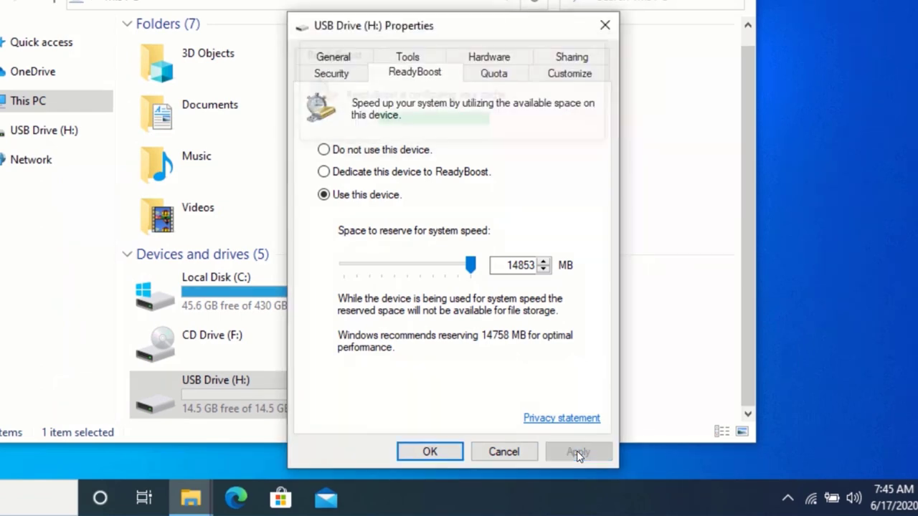
click(452, 452)
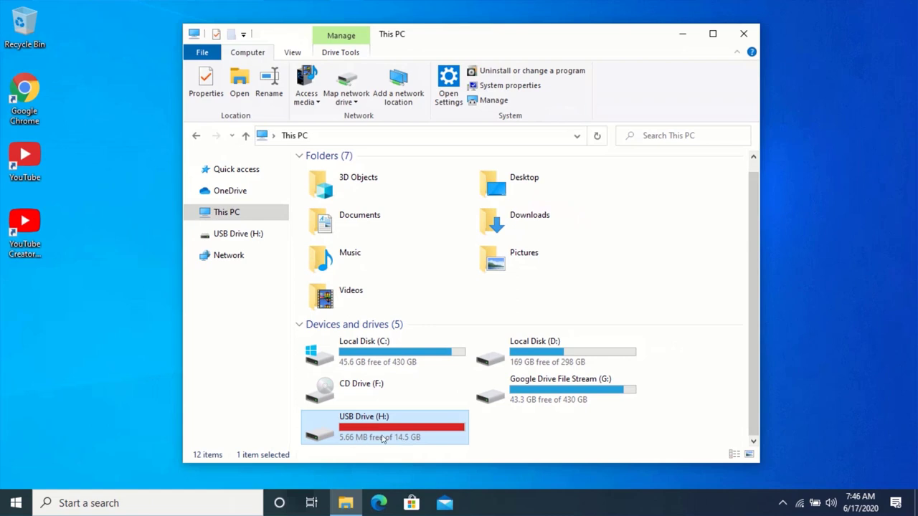
mouse_move(403, 427)
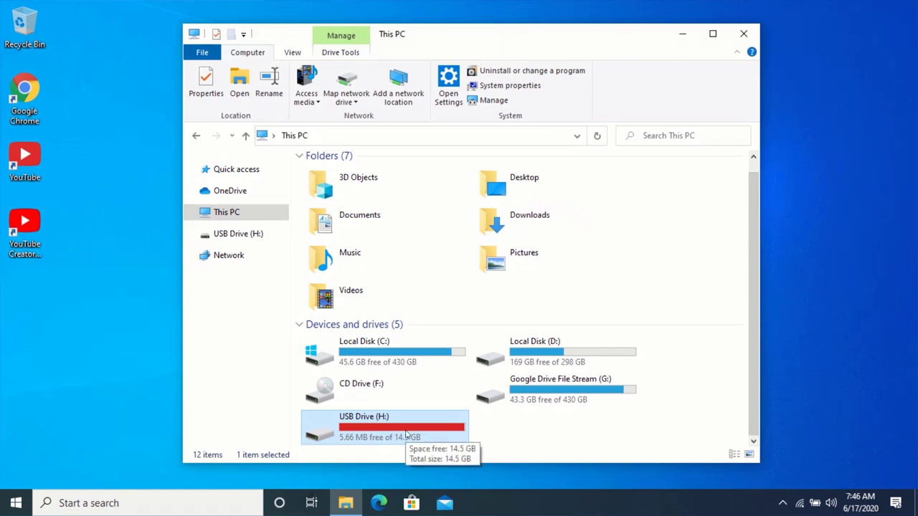
Close the This PC window and bring up the Start menu's restart options
click(487, 439)
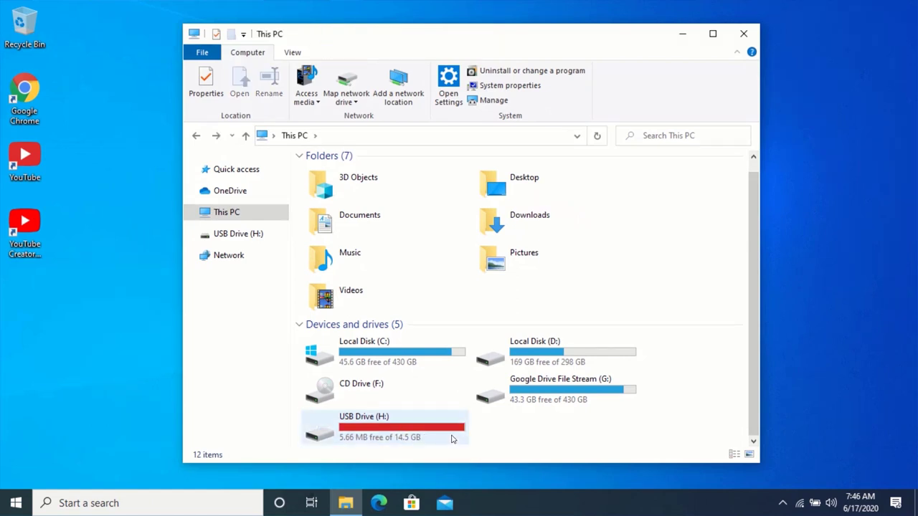
click(739, 36)
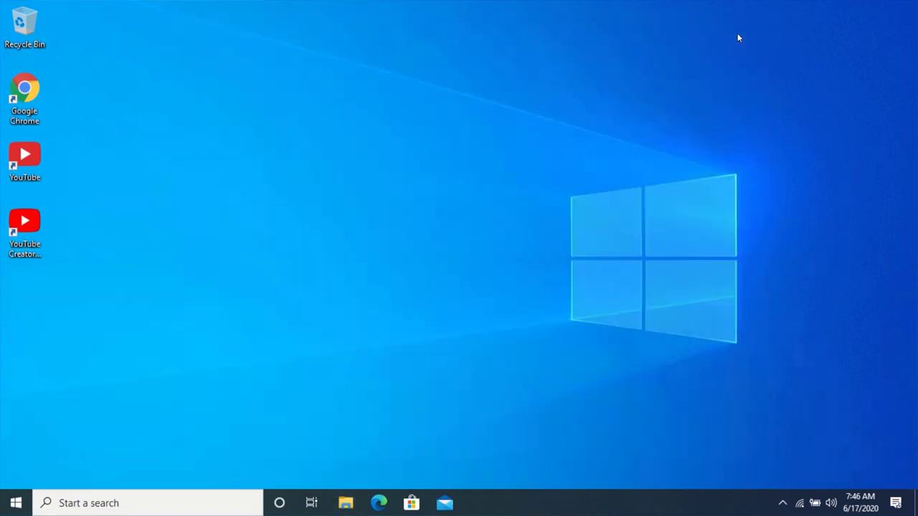
click(16, 503)
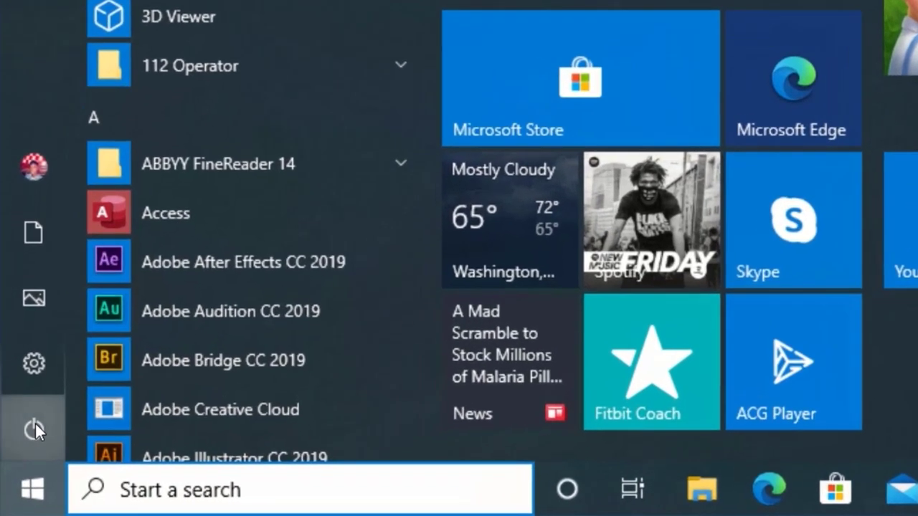
click(33, 429)
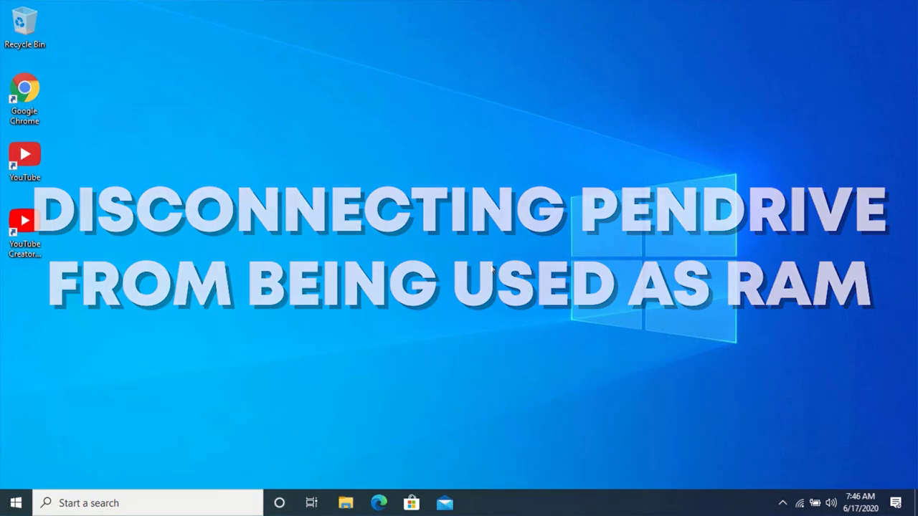
Reopen File Explorer at This PC showing USB Drive (H:)
click(345, 504)
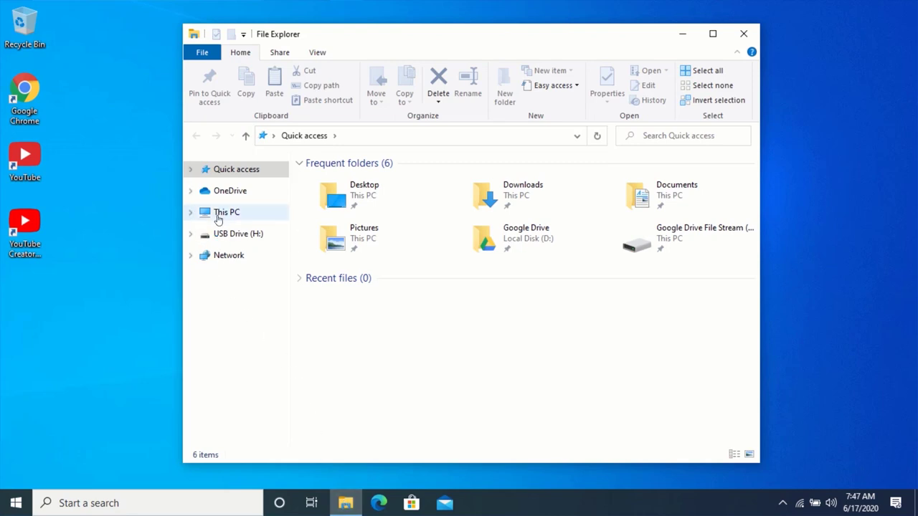
click(228, 214)
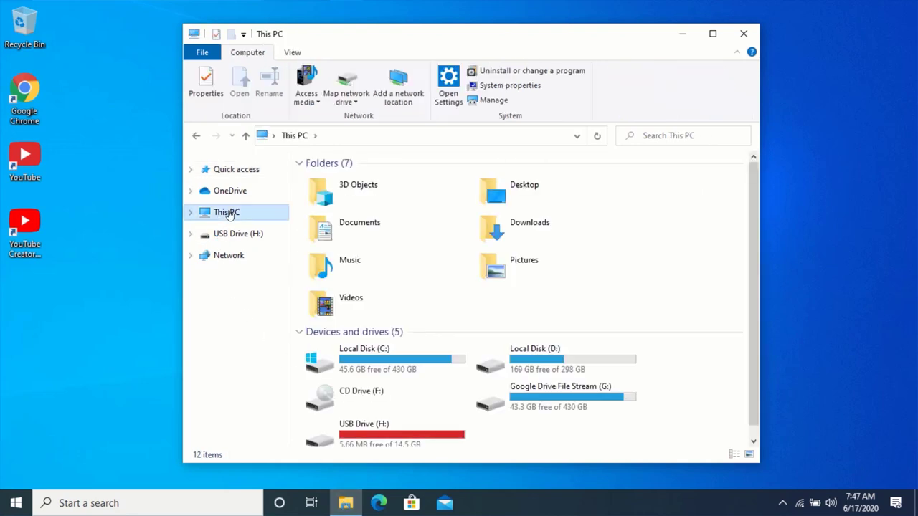
scroll(384, 405, down, 1)
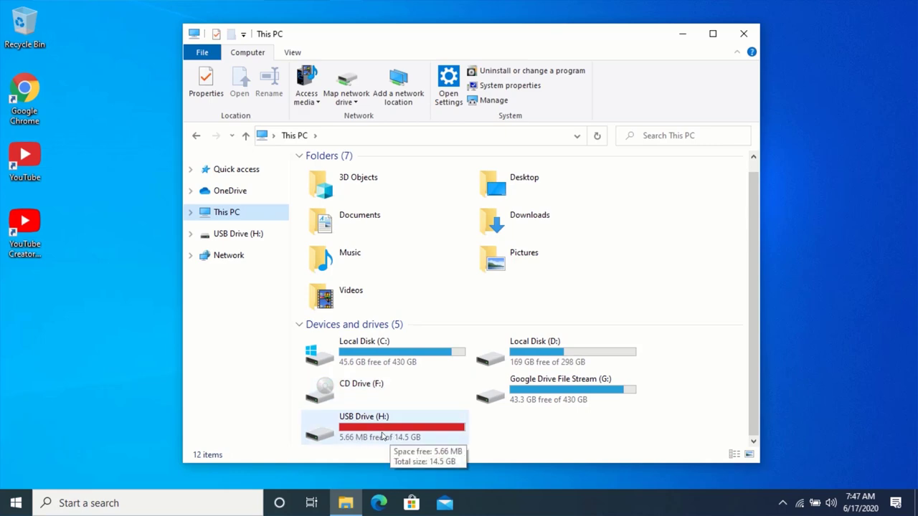
Set USB Drive (H:) ReadyBoost to 'Do not use this device' and apply, freeing 14.5 GB
click(382, 435)
right_click(387, 434)
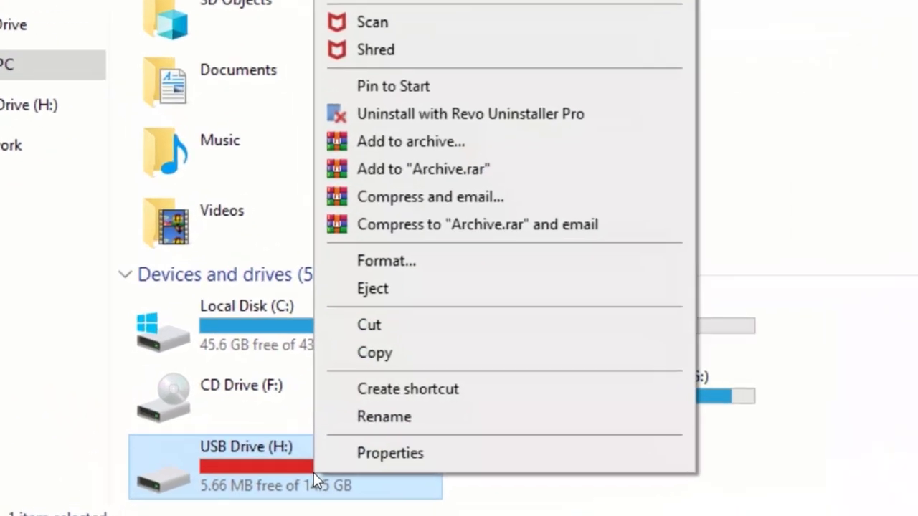
click(387, 460)
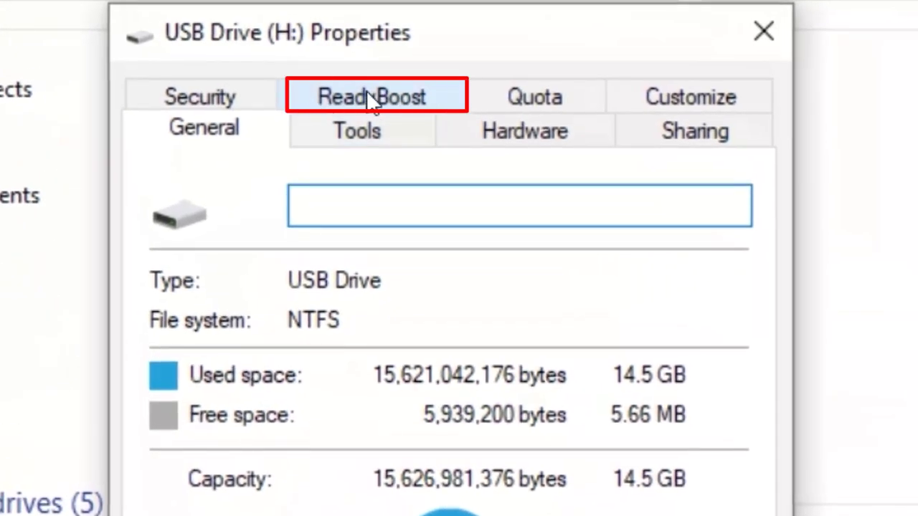
click(373, 92)
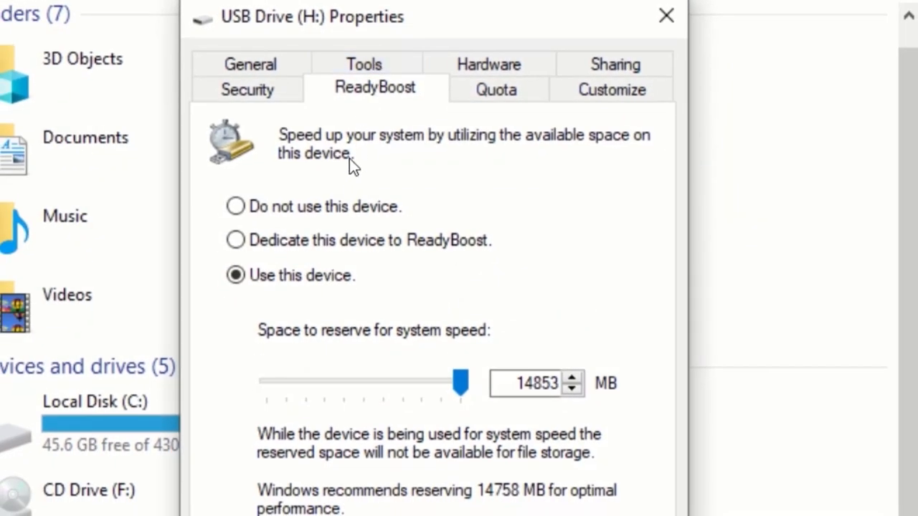
click(236, 205)
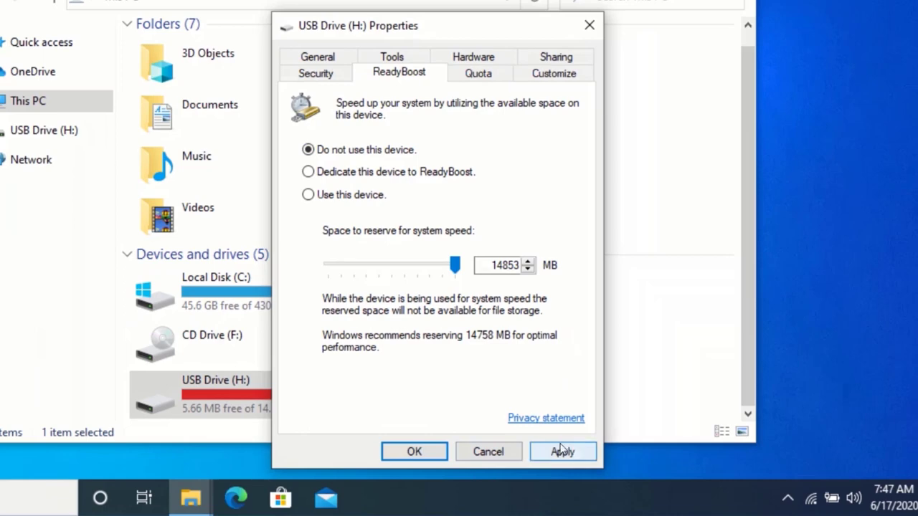
click(565, 450)
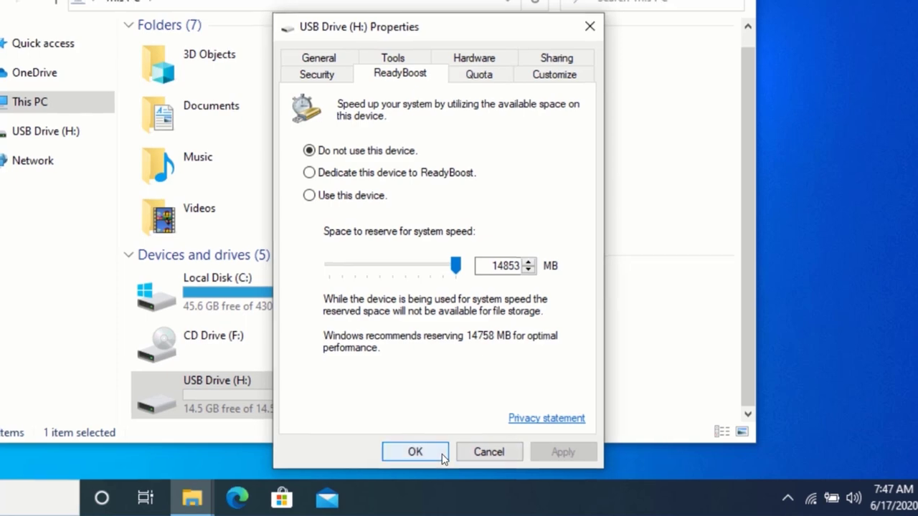
click(434, 452)
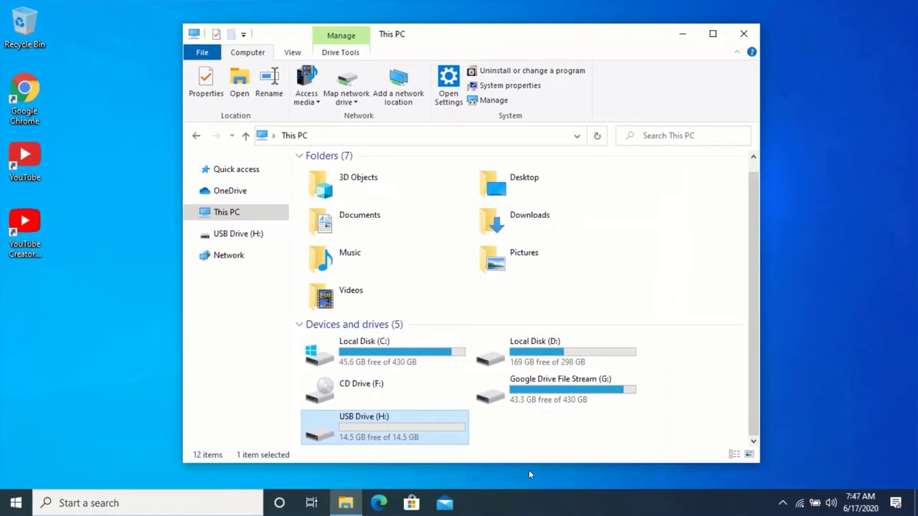
mouse_move(384, 427)
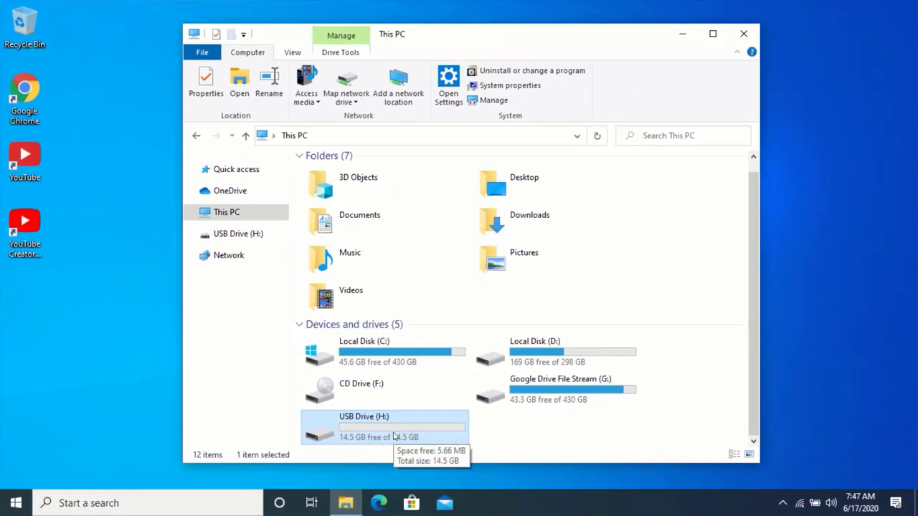
Open USB Drive (H:) to check it is empty, return to This PC, and close File Explorer
double_click(393, 430)
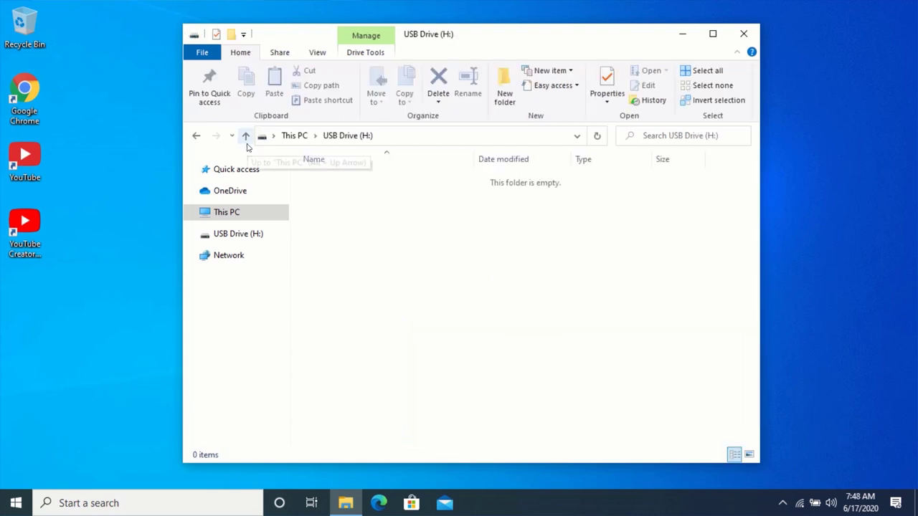
click(222, 214)
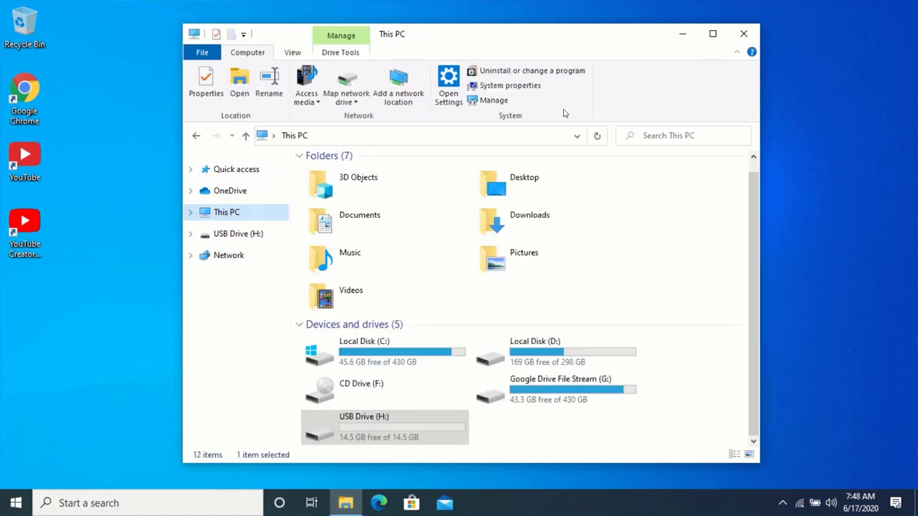
click(743, 35)
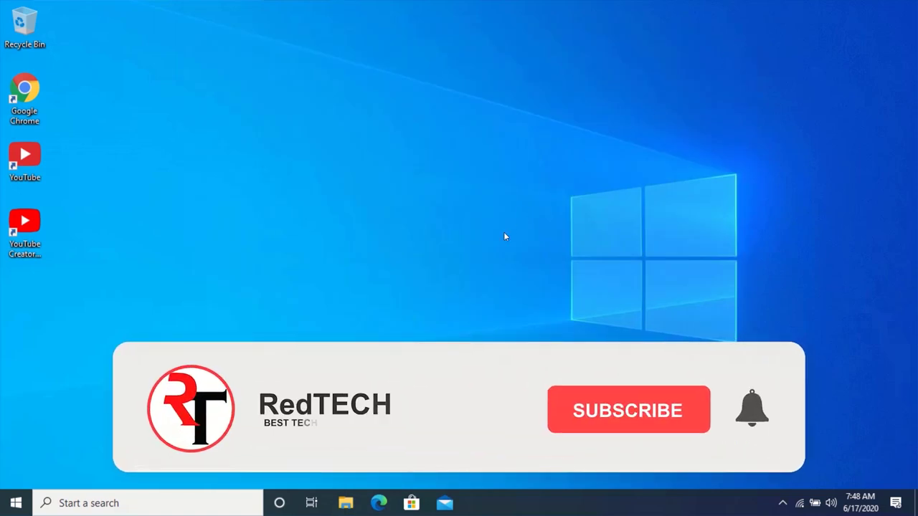